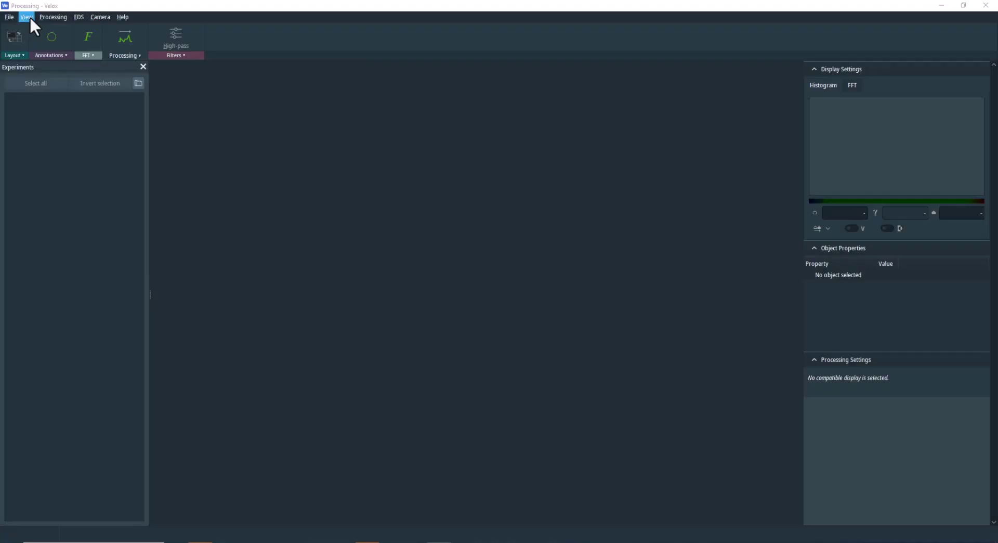
- Open the 0049 .emd experiment file from the EDS analysis folder via the Experiments panel
left_click(142, 84)
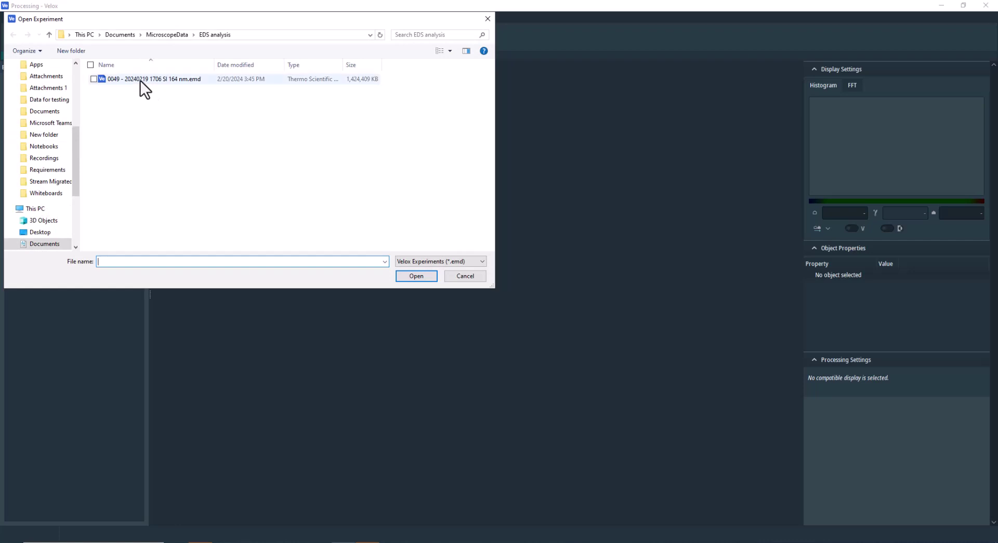
double_click(140, 80)
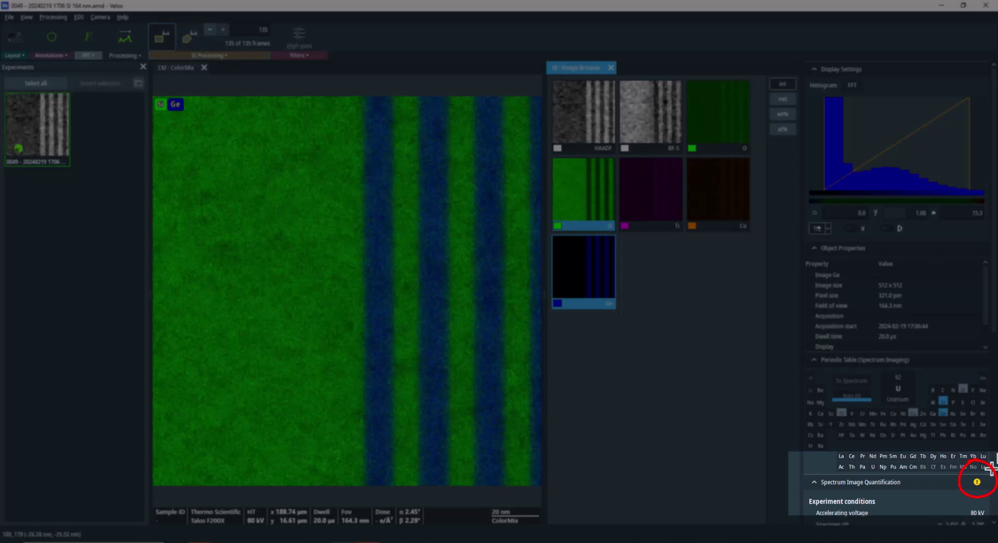
- Review the loaded Si/Ge ColorMix map, Image Browser and quantification panel
scroll(977, 468, "down", 3)
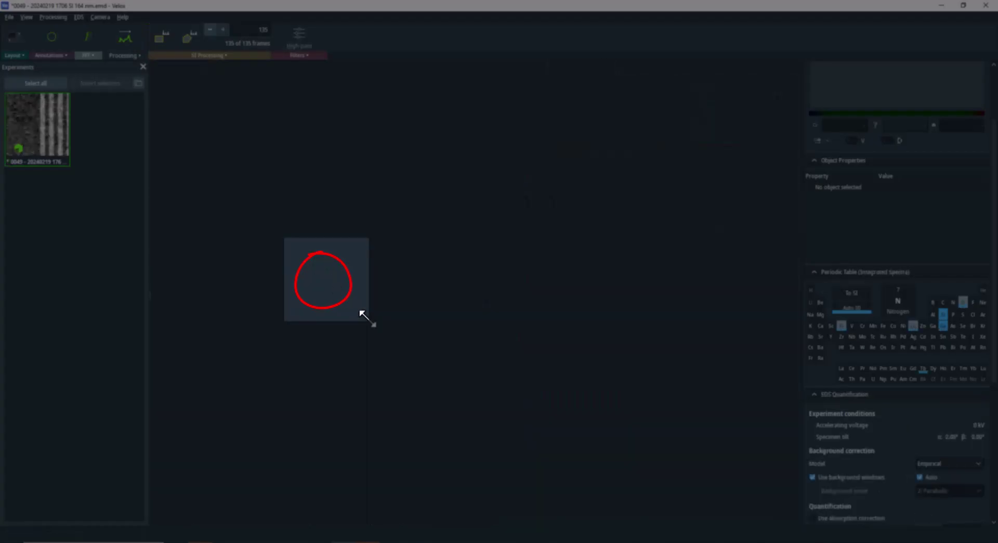
- Place Area #1 on the Si layer and zoom its integrated spectrum to show the Si peak
left_click(322, 275)
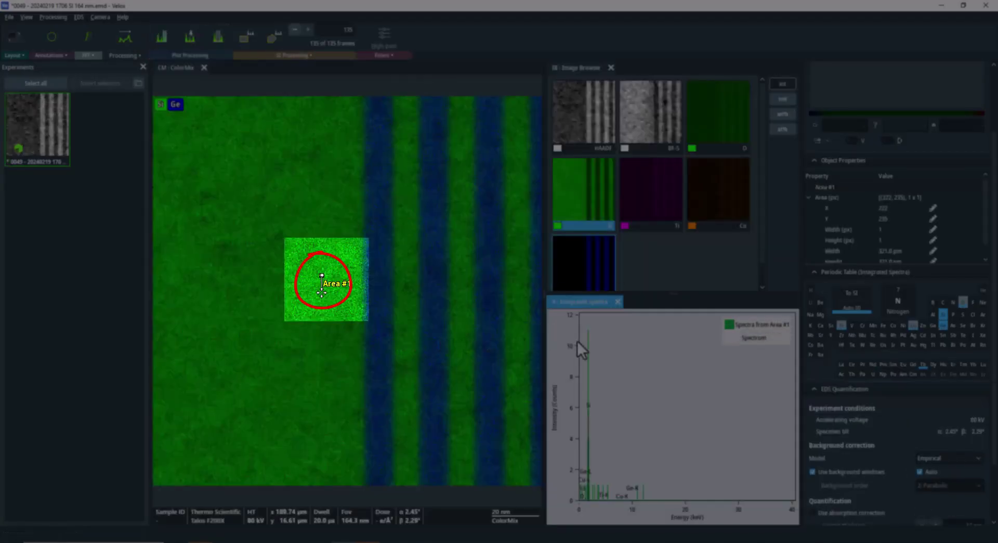
left_click(586, 503)
scroll(586, 504, "up", 2)
scroll(586, 504, "up", 3)
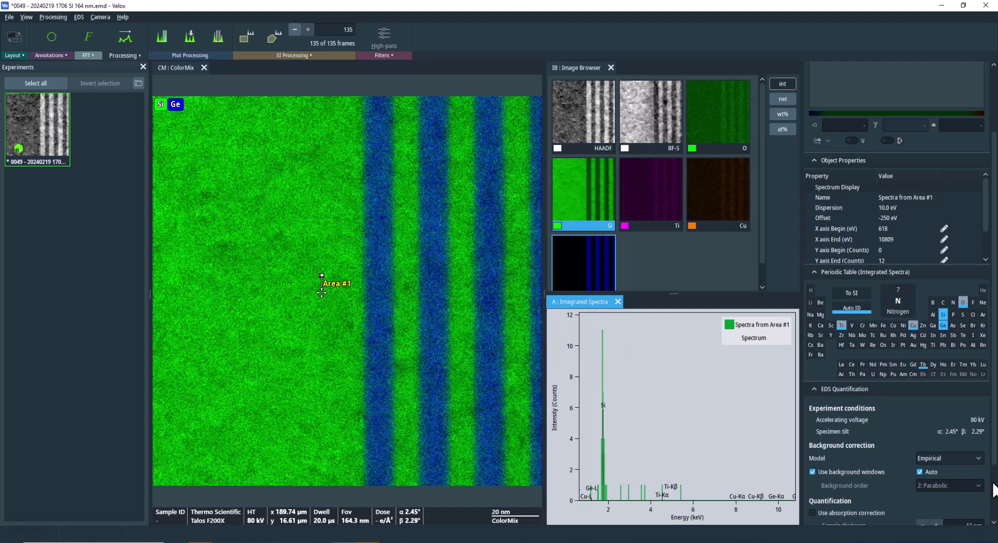
scroll(993, 490, "down", 3)
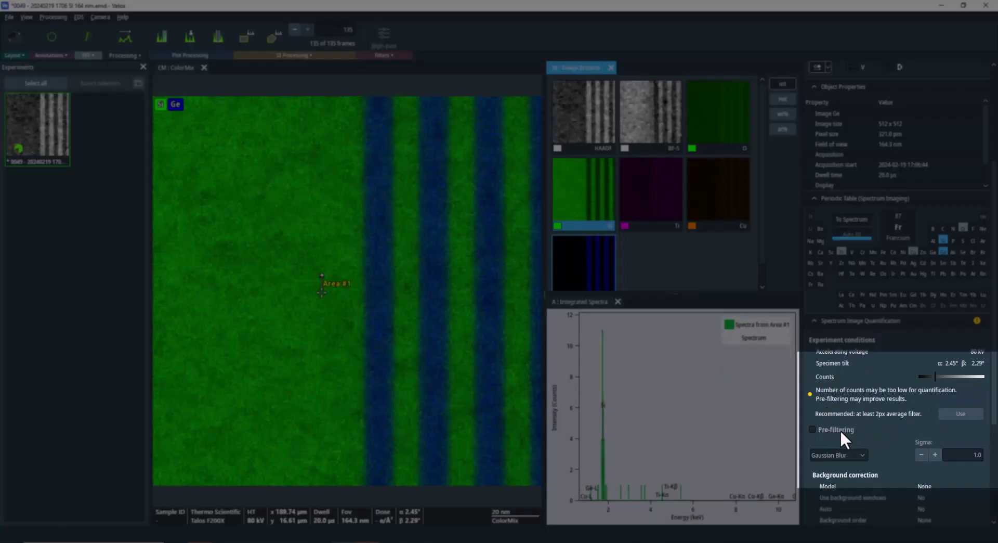
mouse_move(766, 326)
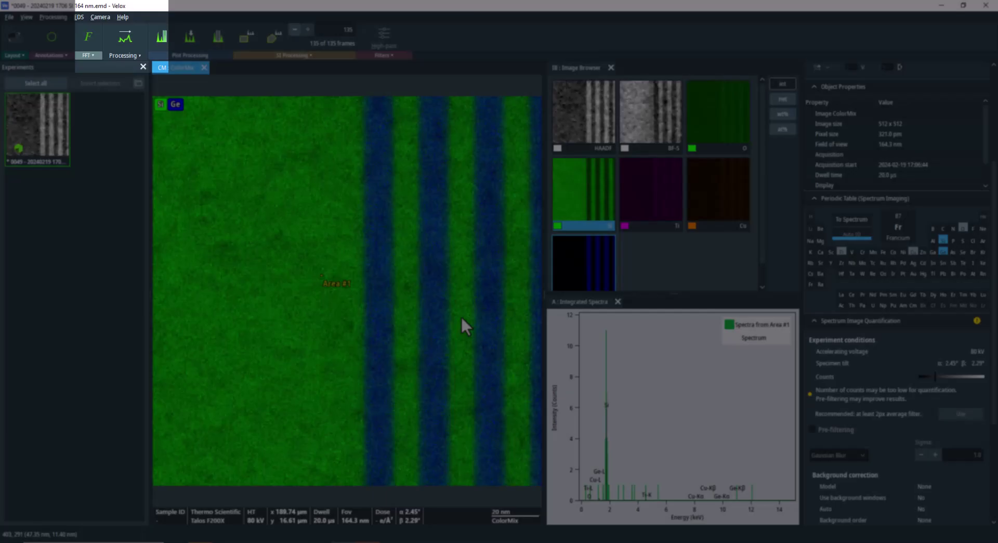
left_click(123, 40)
- Draw a profile line across the multilayers and raise its Integration Width to 84 px
left_click_drag(216, 292, 499, 291)
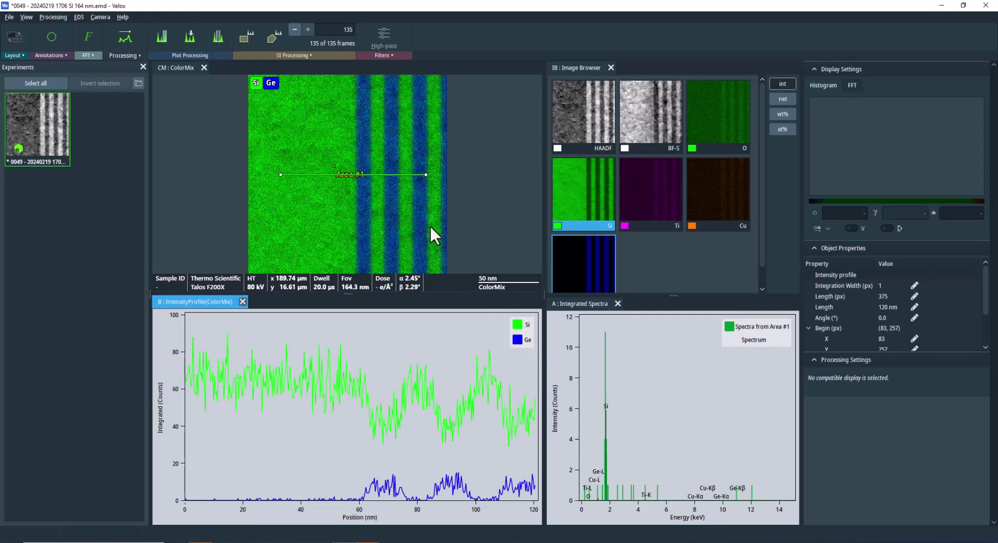
left_click(420, 177)
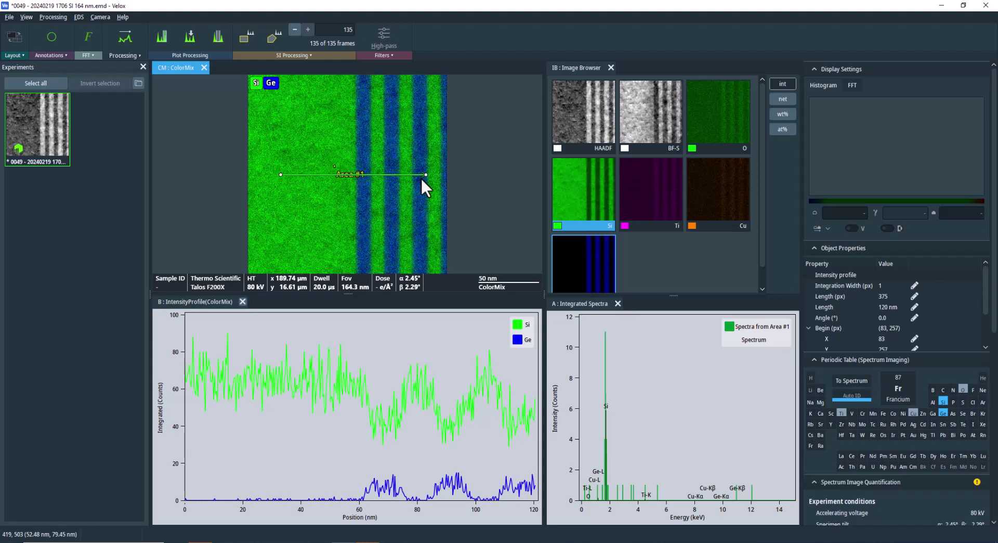
scroll(418, 174, "up", 17)
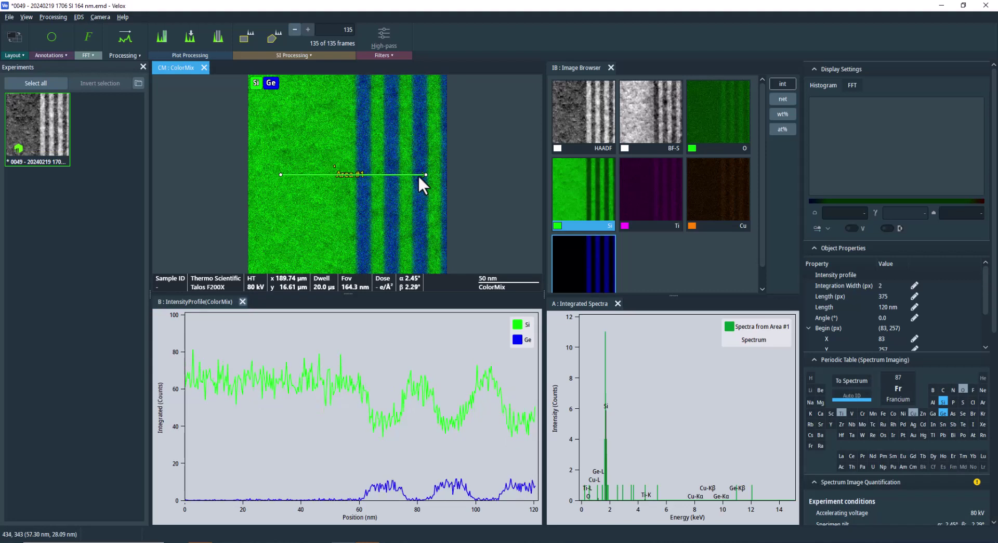
scroll(418, 174, "up", 20)
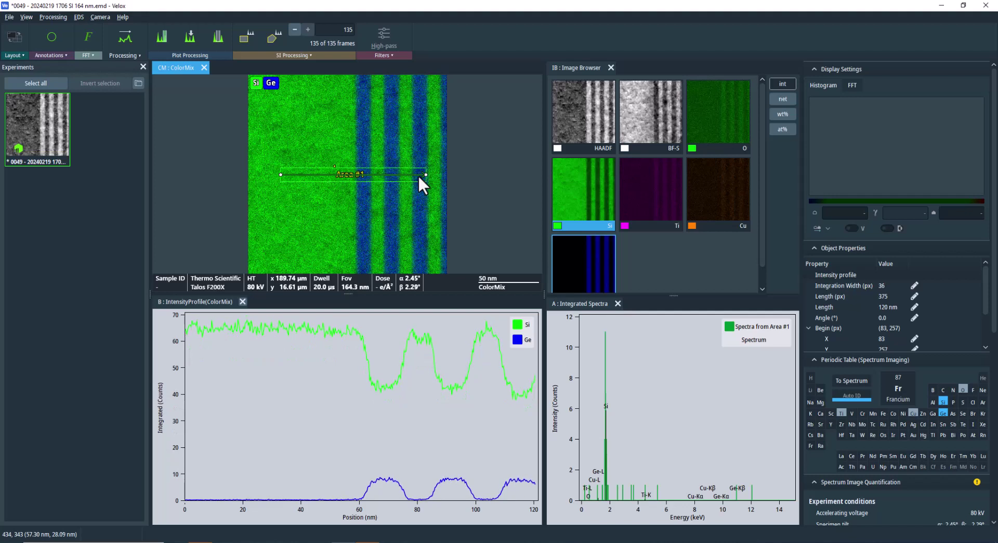
scroll(418, 173, "up", 20)
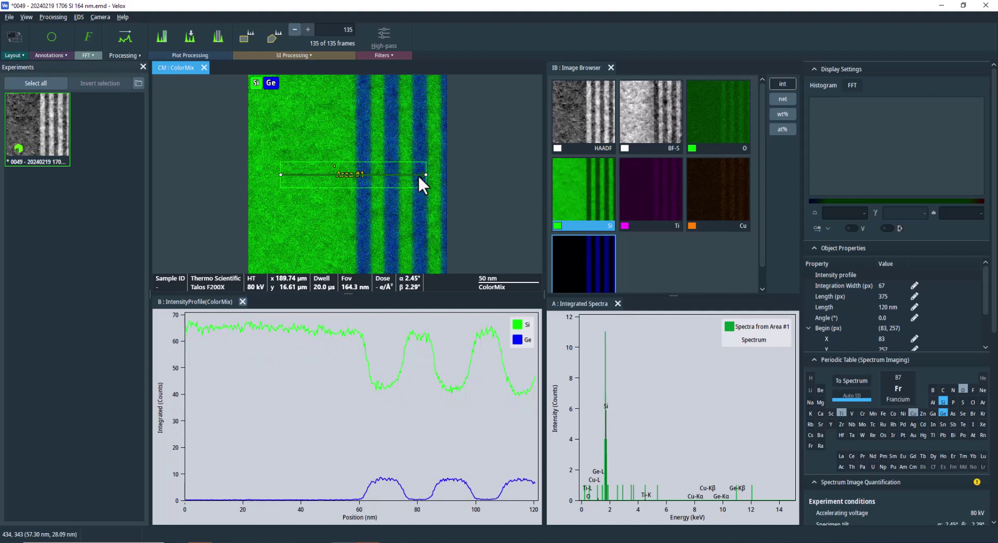
scroll(418, 174, "up", 4)
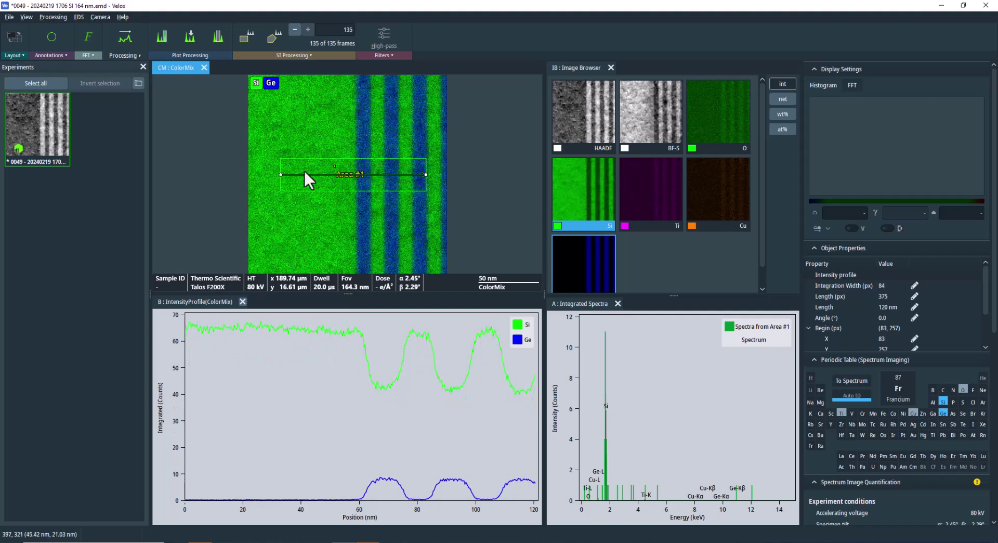
- Shorten the profile line to about 72.2 nm and set its Integration Width to 200 px
left_click_drag(300, 178, 340, 176)
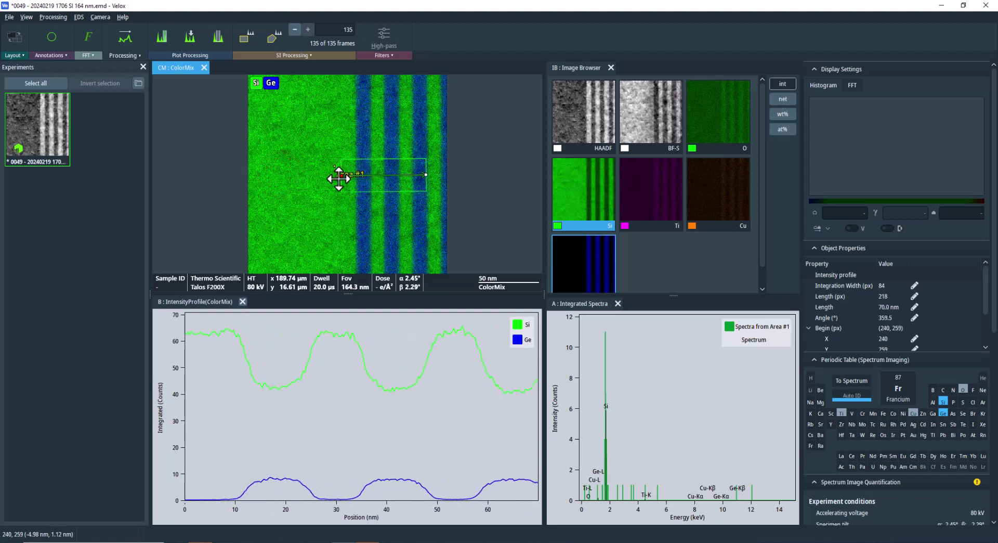
left_click(883, 287)
left_click(883, 287)
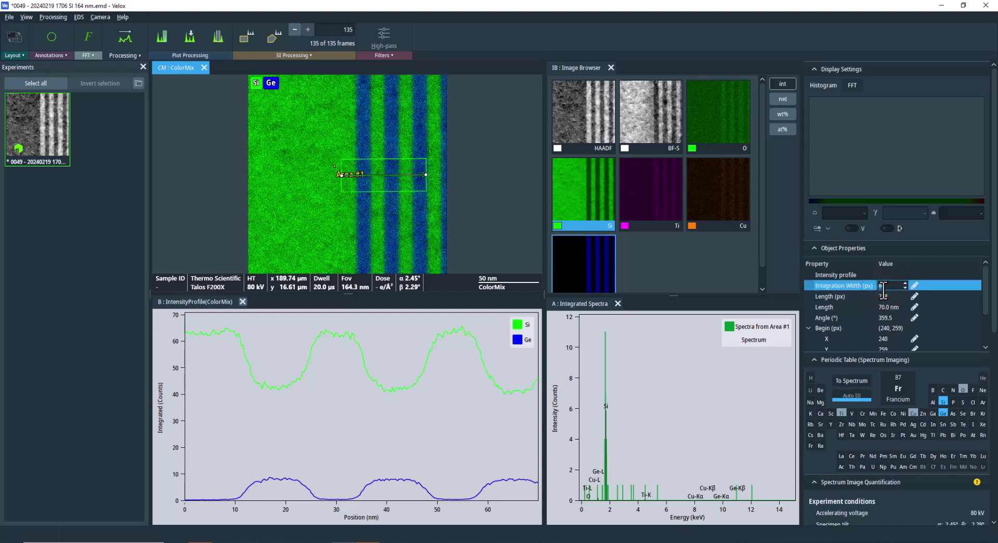
type("200")
key("Return")
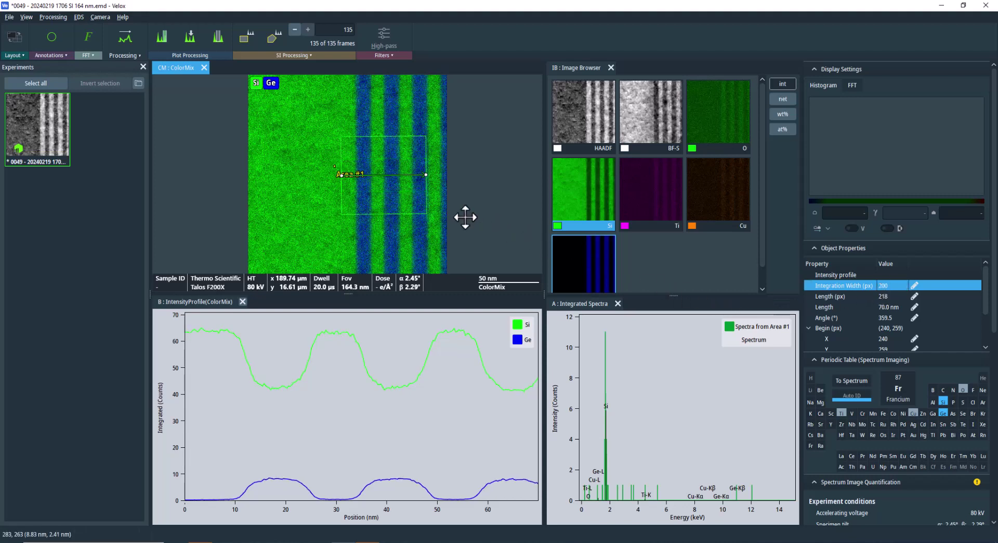
left_click(339, 176)
left_click_drag(338, 176, 339, 175)
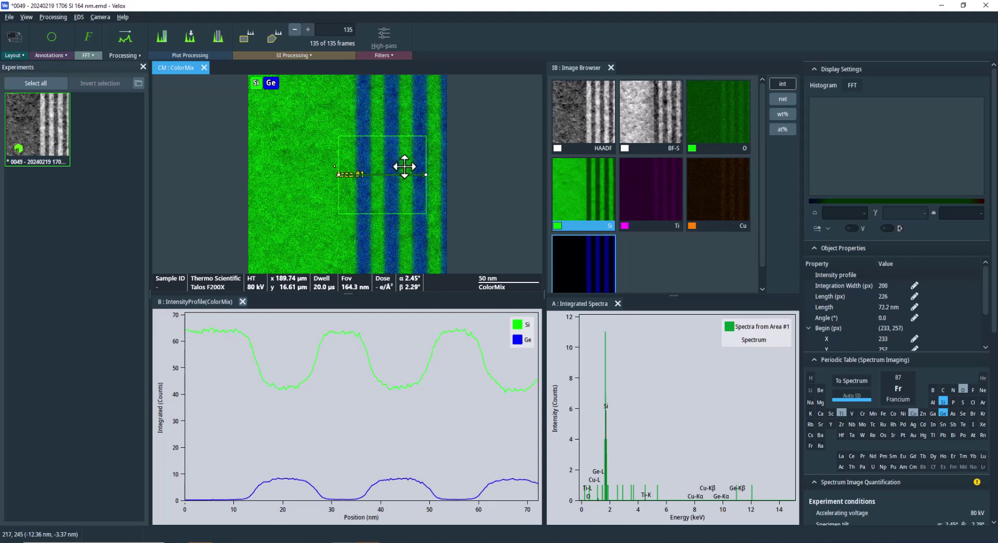
- Switch the spectrum image quantification to atomic percent (at%)
left_click(793, 130)
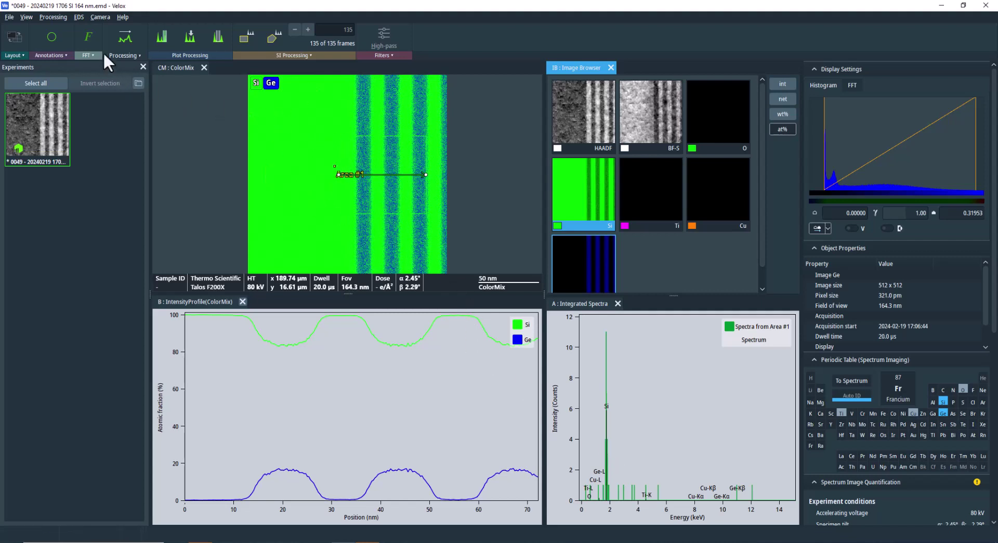
- Load 'SiGe sample settings' from EDS > Load SI Element Settings
left_click(80, 20)
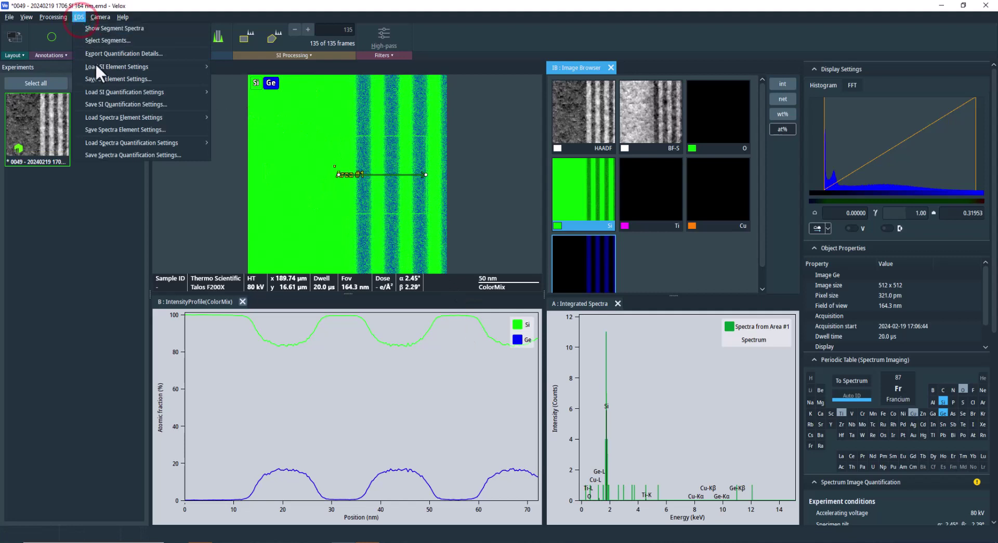
mouse_move(122, 70)
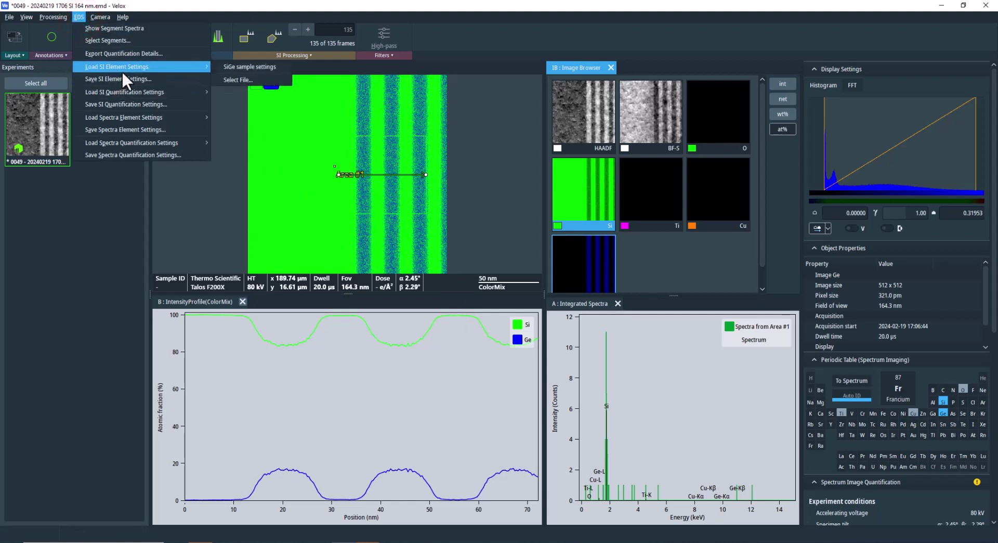
left_click(242, 67)
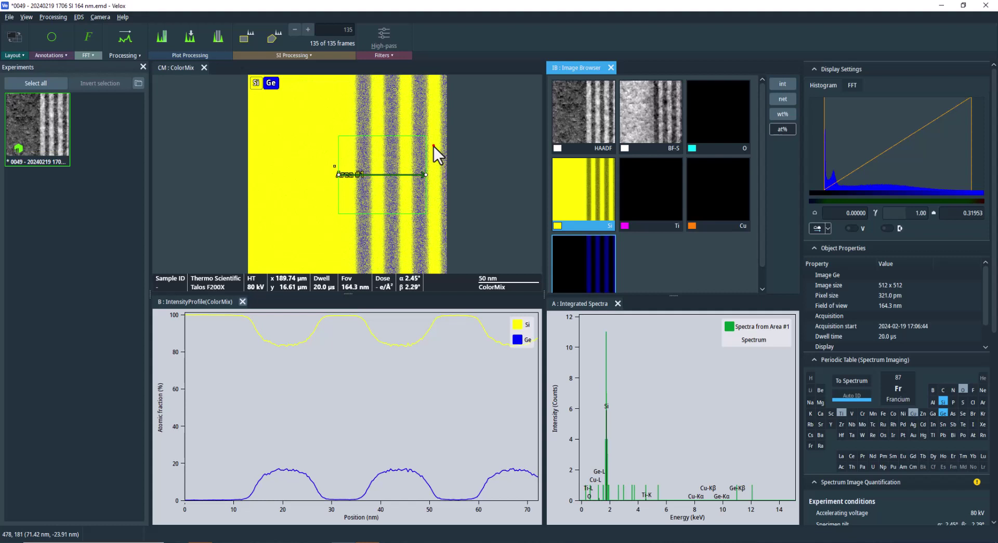
- Redraw Area #1 as a thin vertical strip and auto-scale its integrated spectrum
left_click(334, 166)
left_click_drag(335, 188, 335, 220)
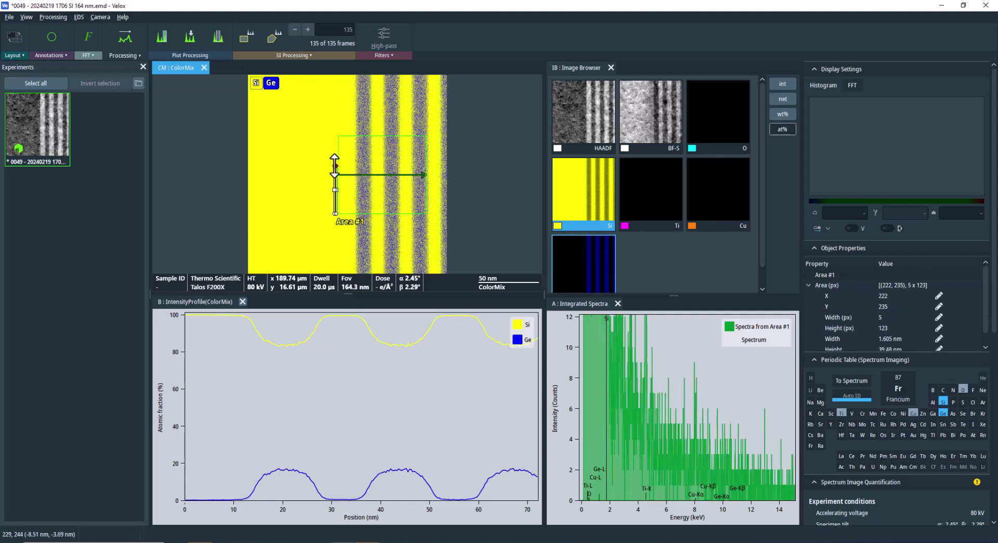
left_click_drag(335, 166, 335, 133)
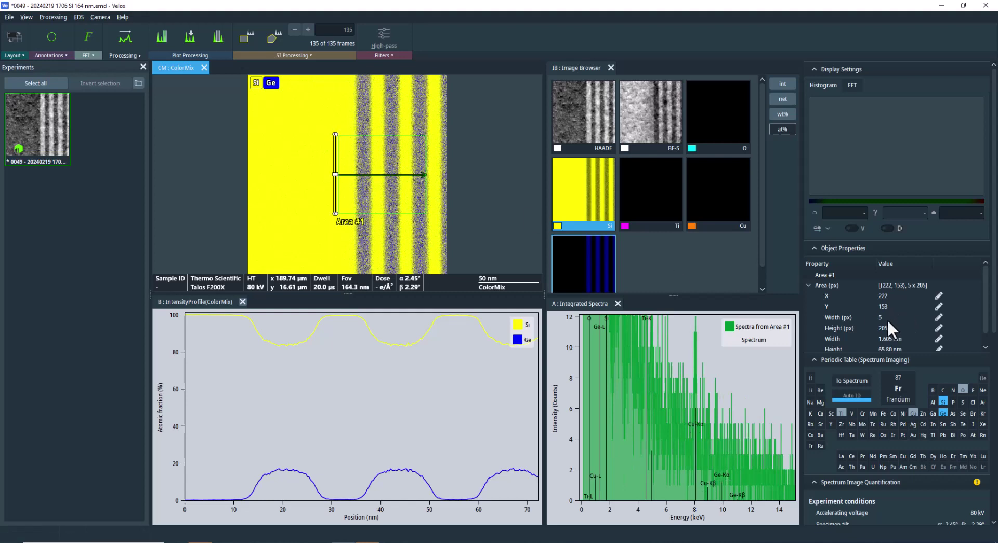
right_click(737, 369)
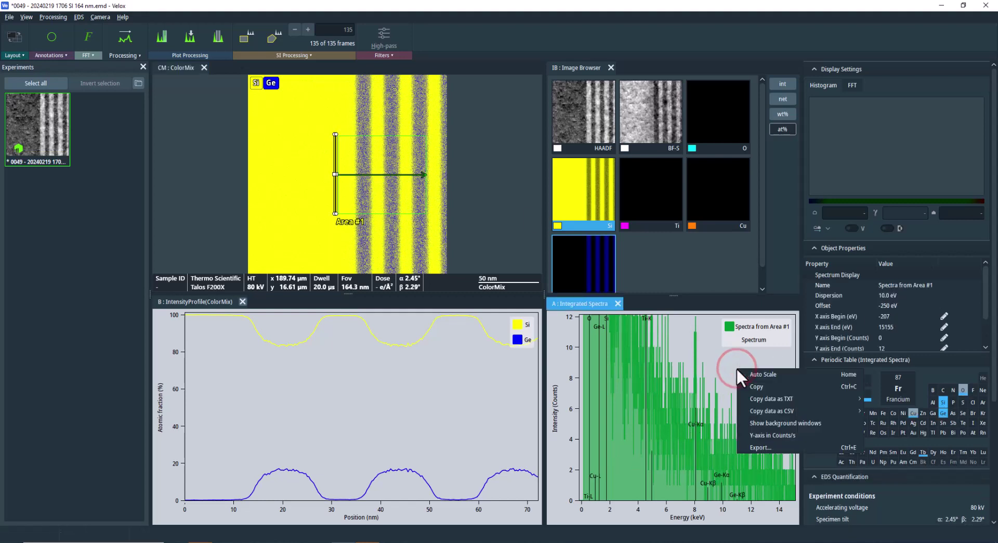
left_click(747, 372)
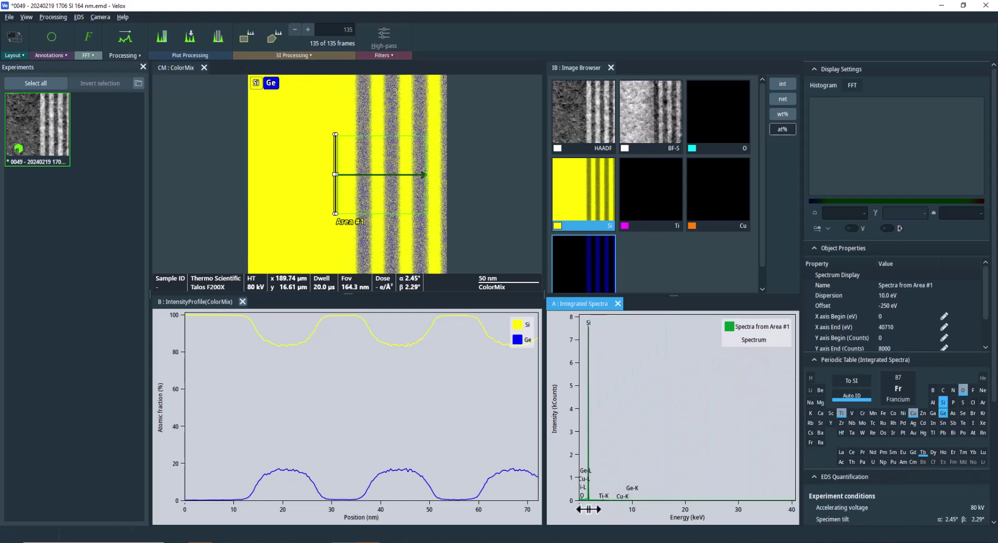
scroll(587, 508, "up", 5)
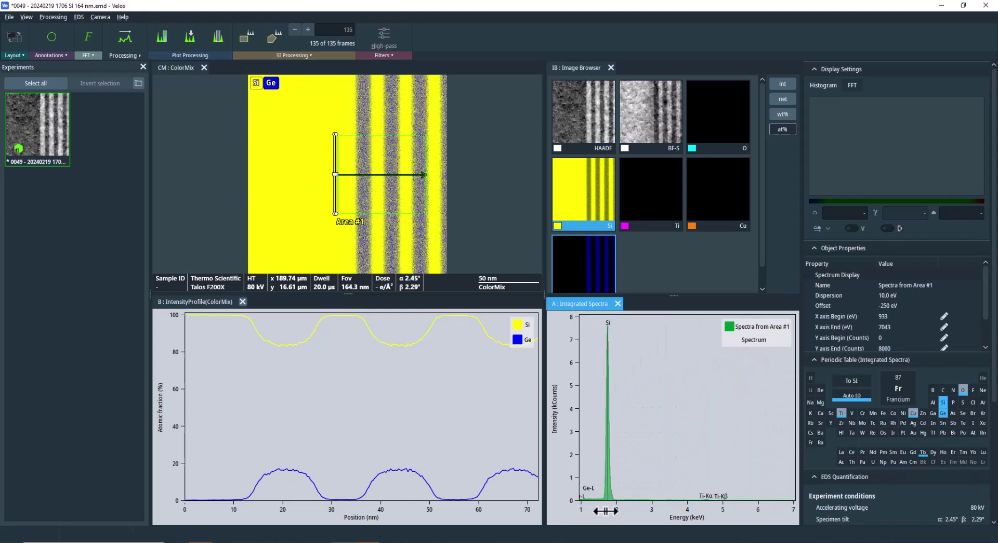
scroll(606, 511, "down", 2)
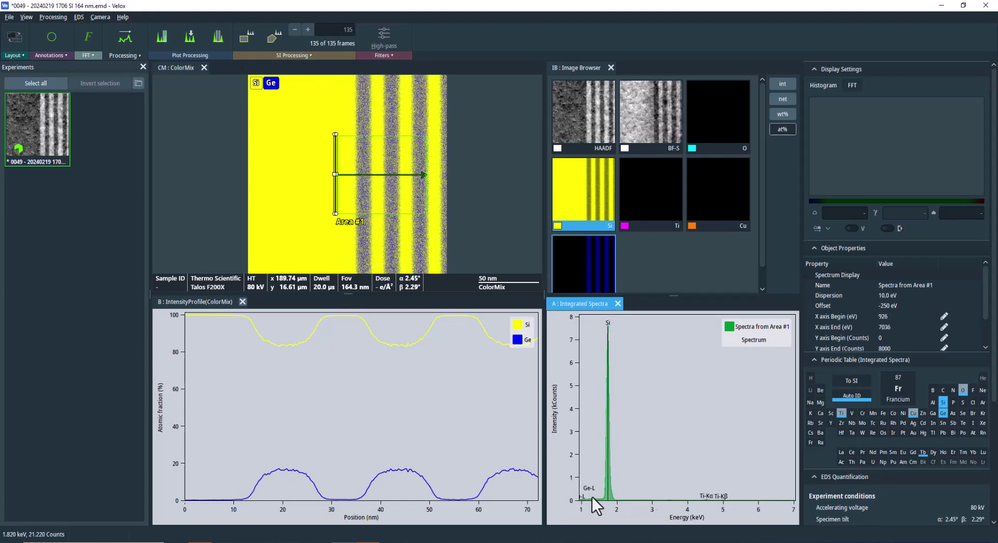
scroll(570, 481, "up", 2)
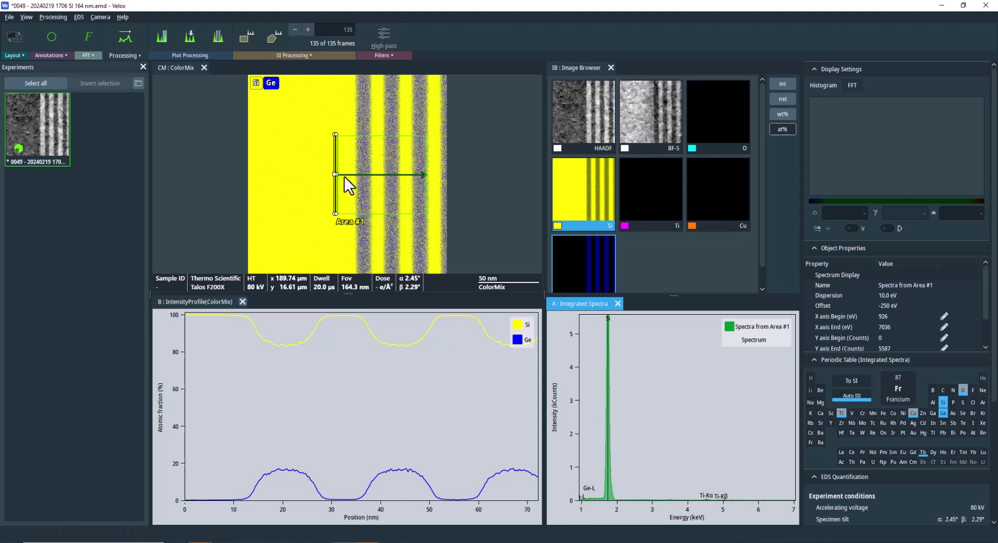
- Move the strip onto a Si/Ge boundary and rescale the spectrum to show Ge-L and Si peaks
left_click_drag(345, 176, 367, 180)
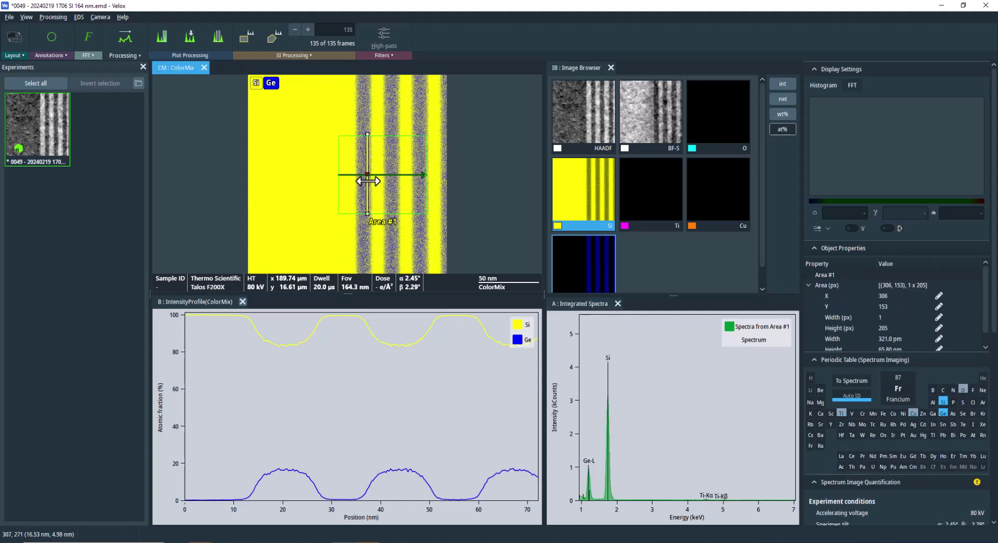
right_click(682, 449)
left_click(691, 448)
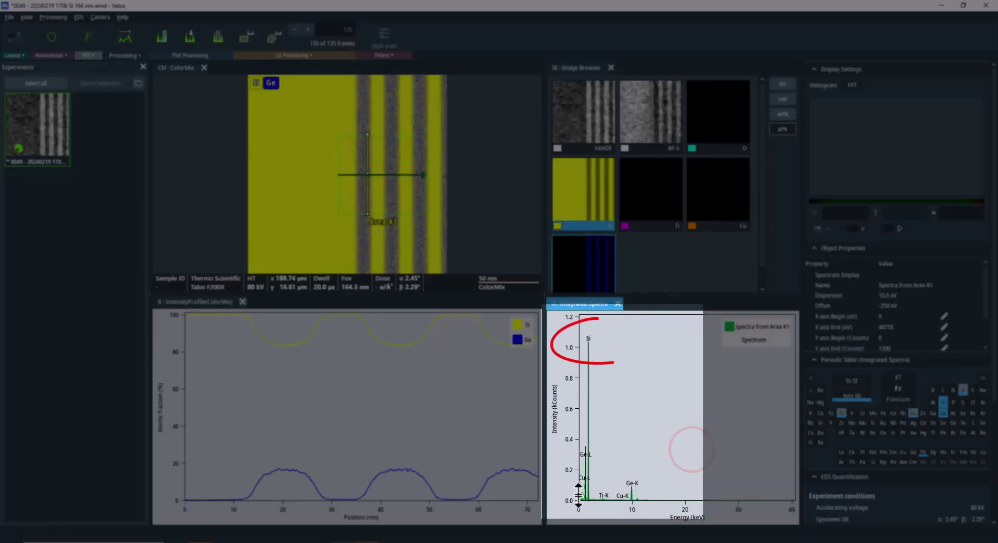
scroll(585, 512, "up", 5)
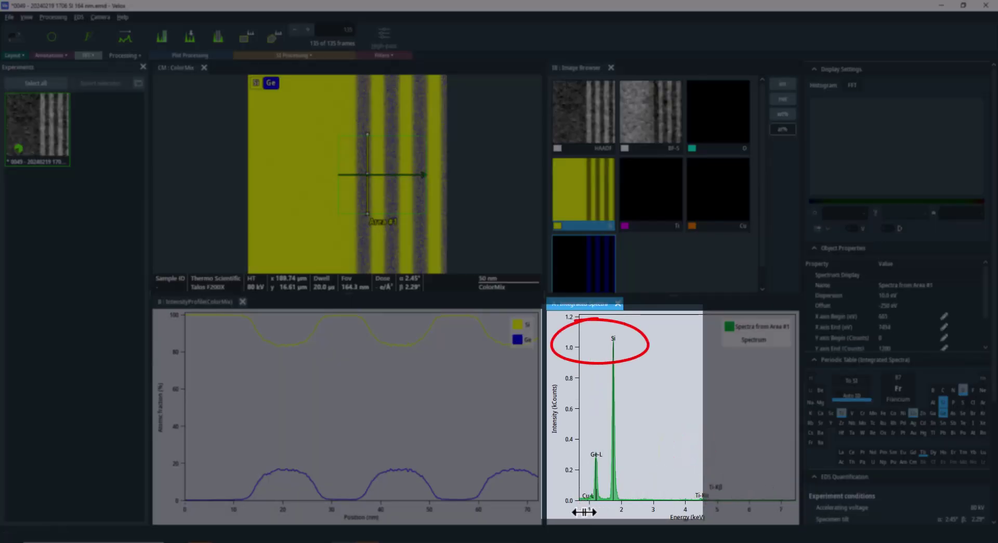
scroll(585, 512, "up", 3)
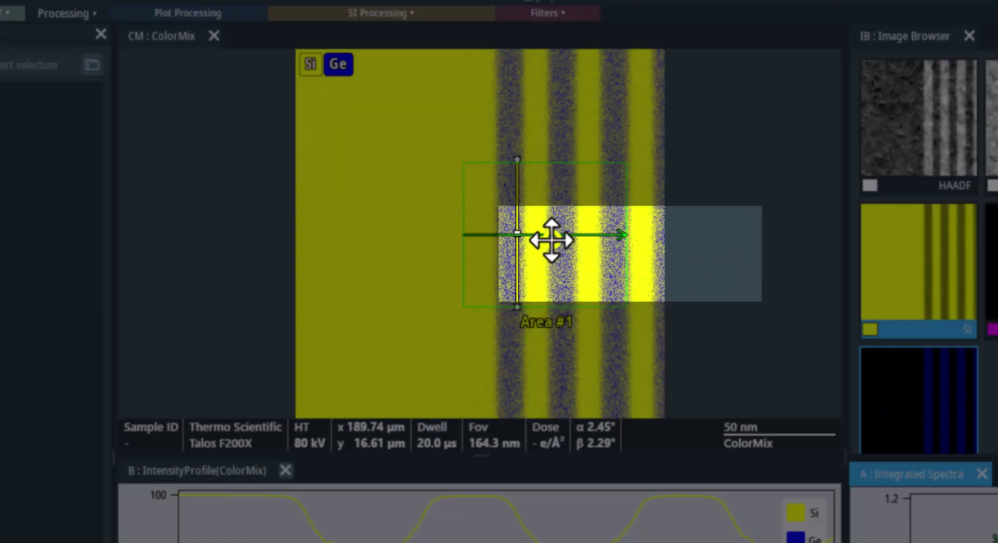
- Extract the line's spectrum profile and save it as 'Spectrum Profile 0001'
right_click(538, 235)
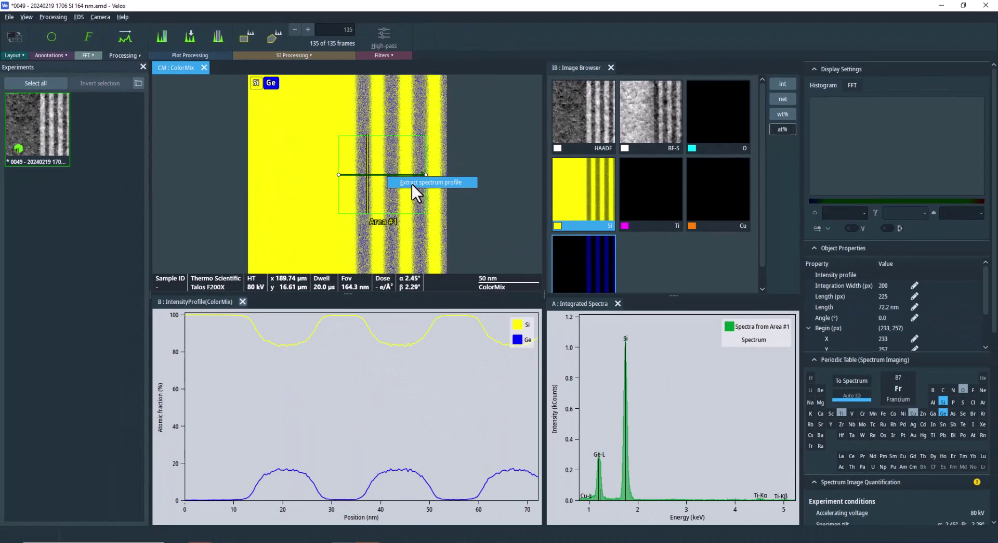
left_click(601, 252)
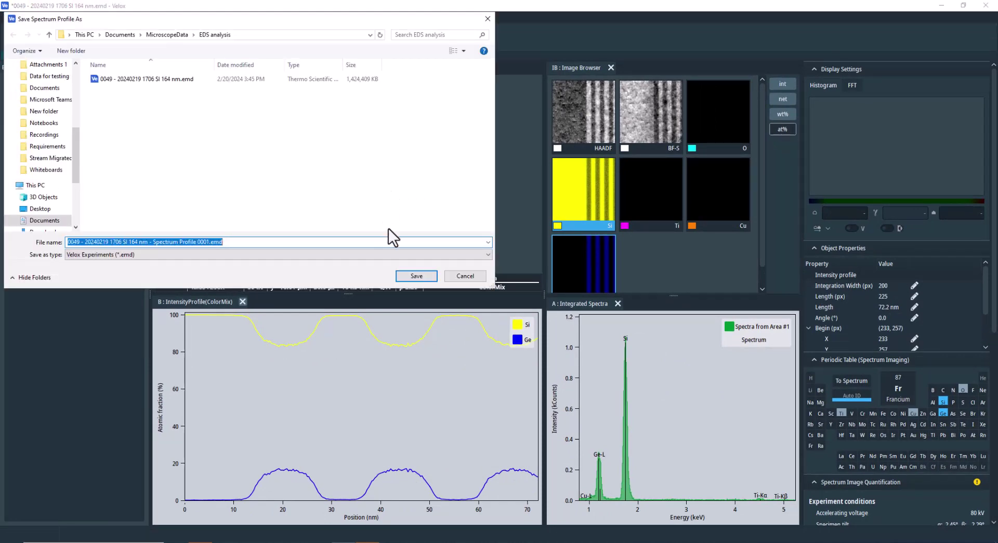
left_click(413, 274)
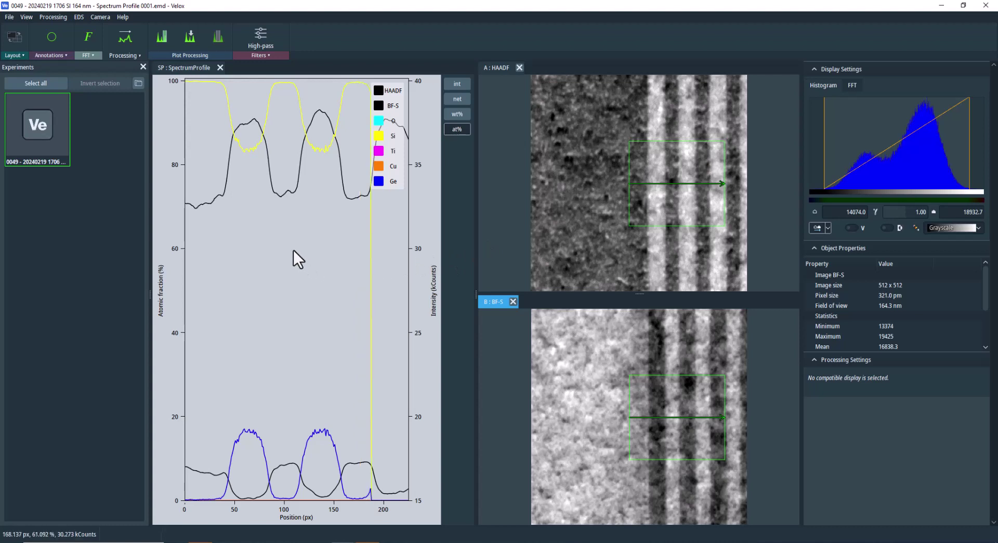
- Place Position #1 at about 135.5 px on the profile and zoom its spectrum to 0–13 keV
left_click(183, 46)
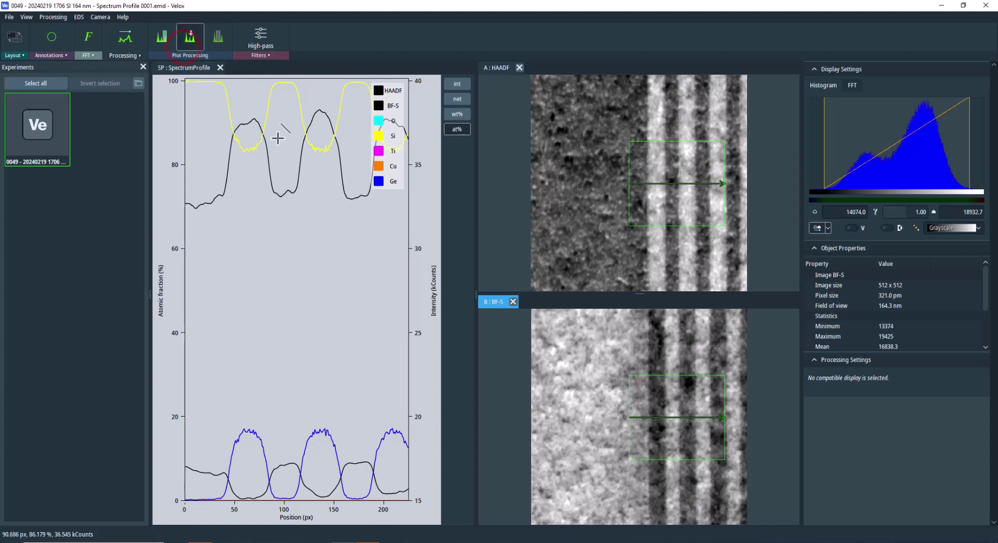
left_click(278, 138)
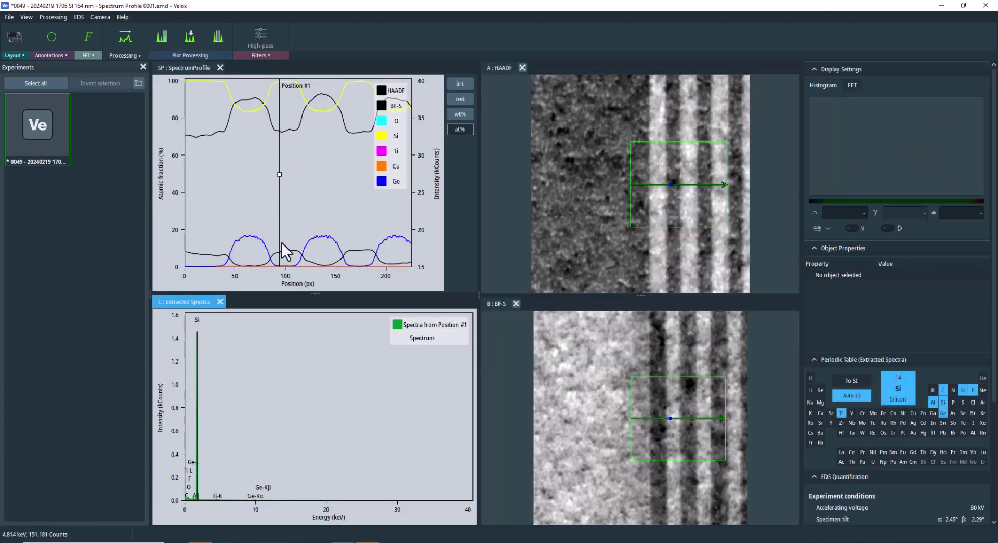
left_click(282, 232)
left_click_drag(283, 233, 321, 234)
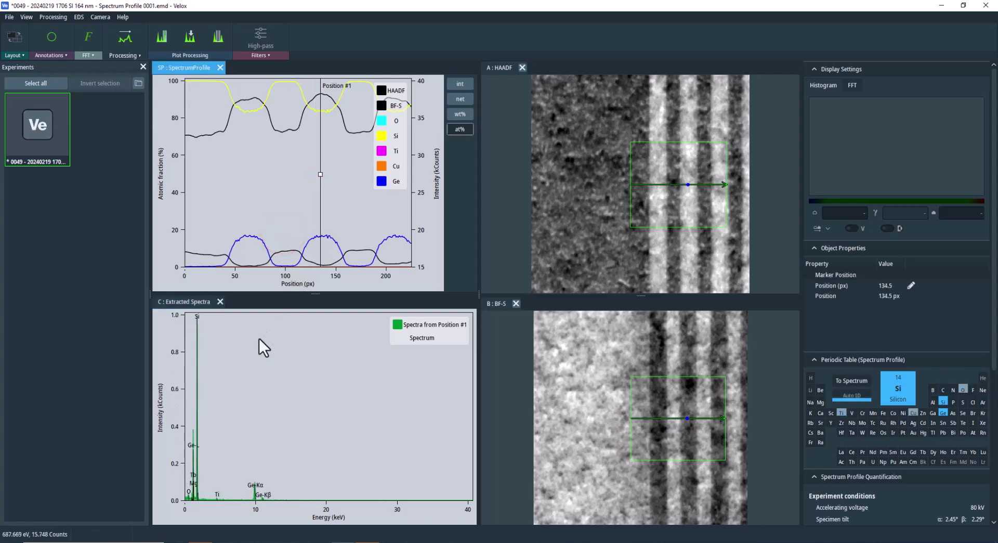
left_click_drag(186, 510, 647, 507)
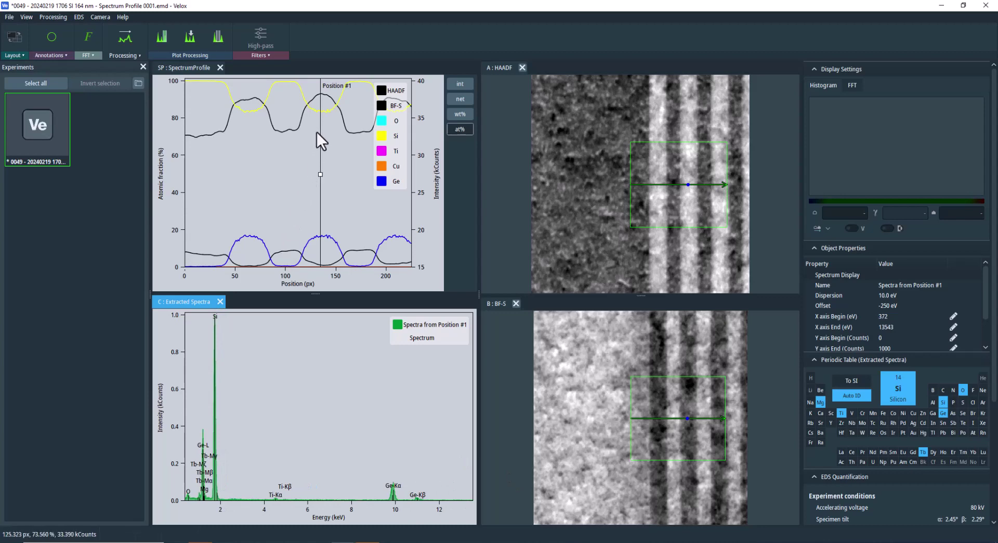
left_click_drag(320, 130, 321, 133)
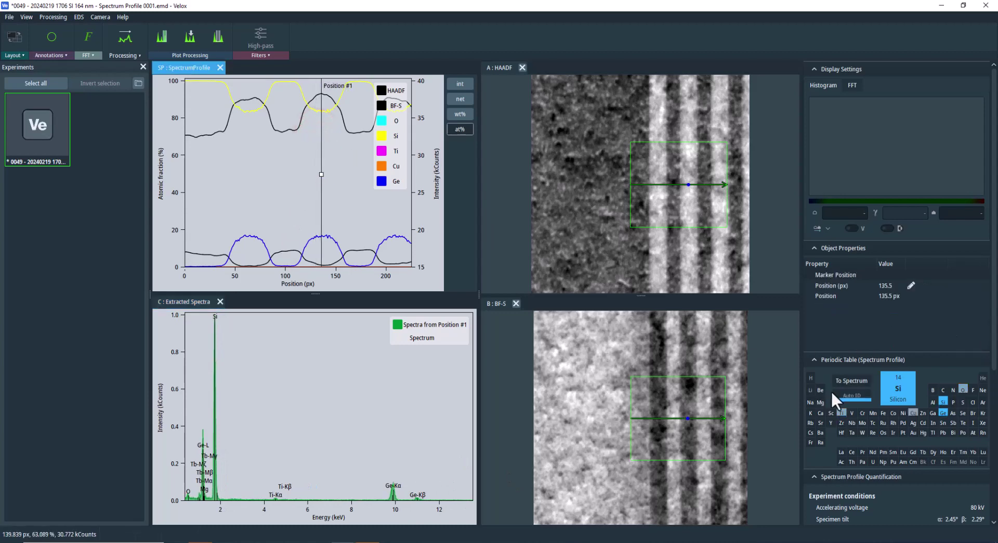
- Auto-identify the spectrum's elements, then inspect the Cu, Ti and O quantification line settings
left_click(853, 398)
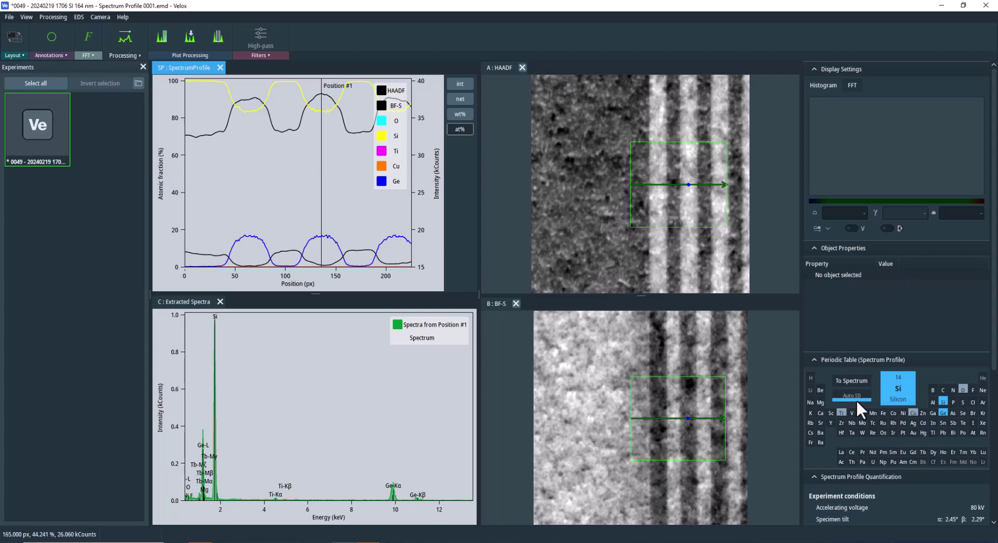
left_click(913, 410)
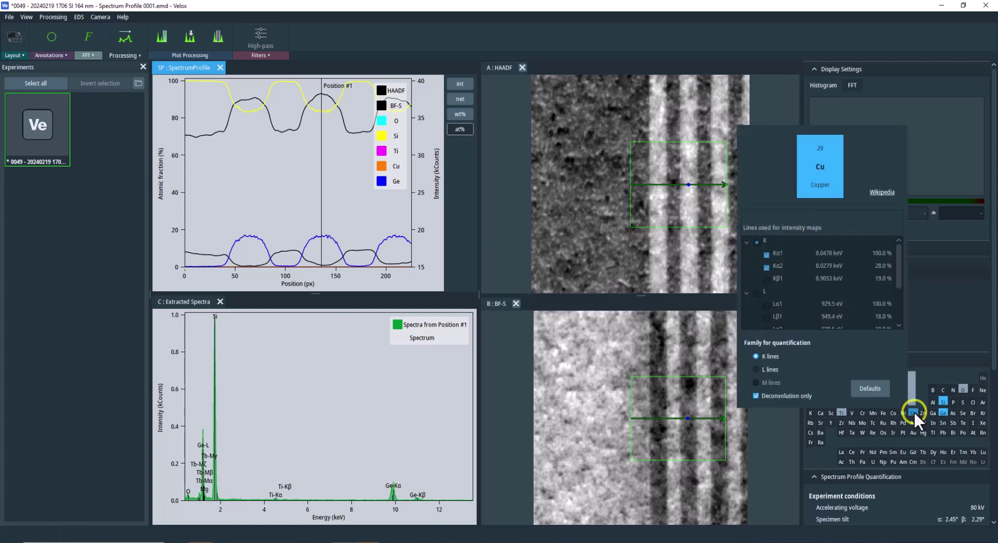
left_click(794, 395)
left_click(839, 411)
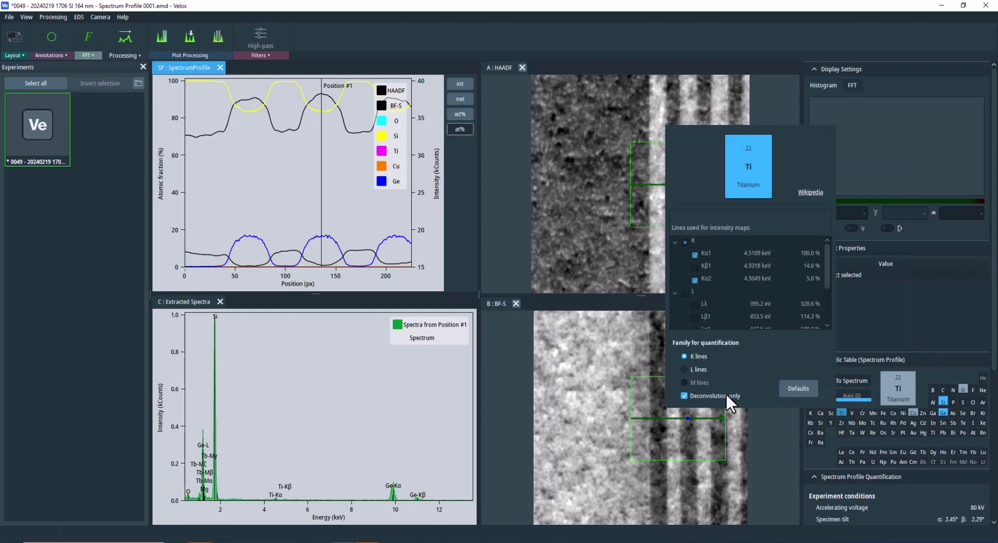
left_click(964, 389)
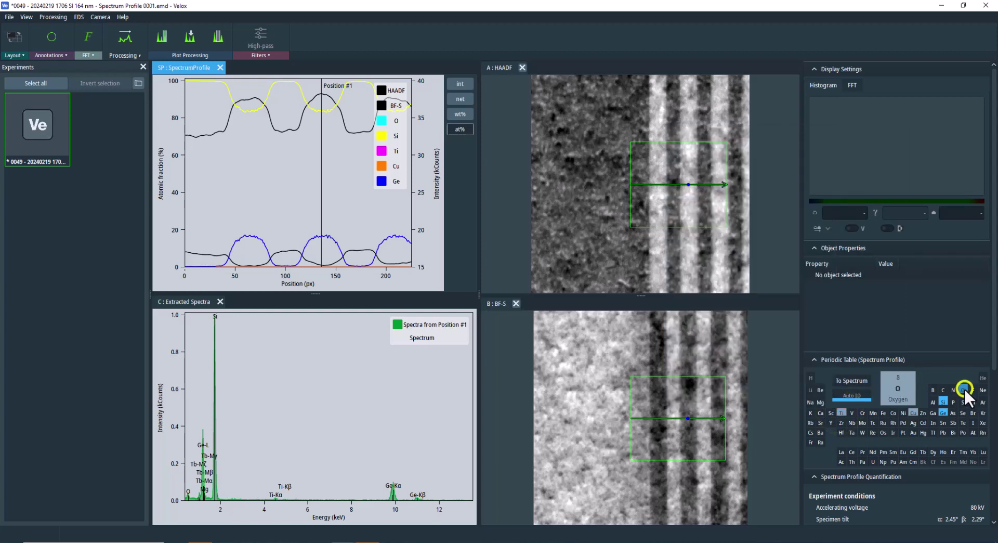